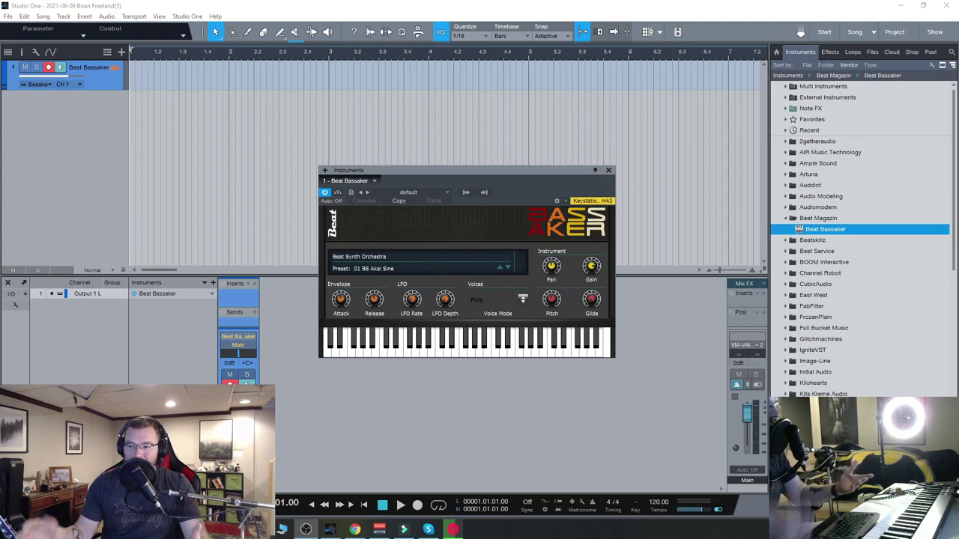
- Reposition the Beat Bassaker window over the arrangement and look through its full preset list
drag(477, 169, 452, 152)
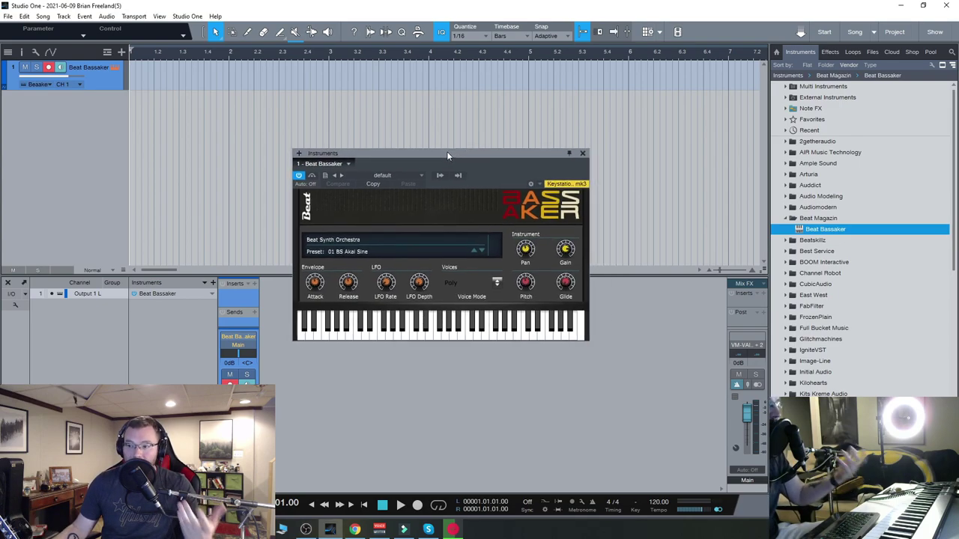
click(364, 253)
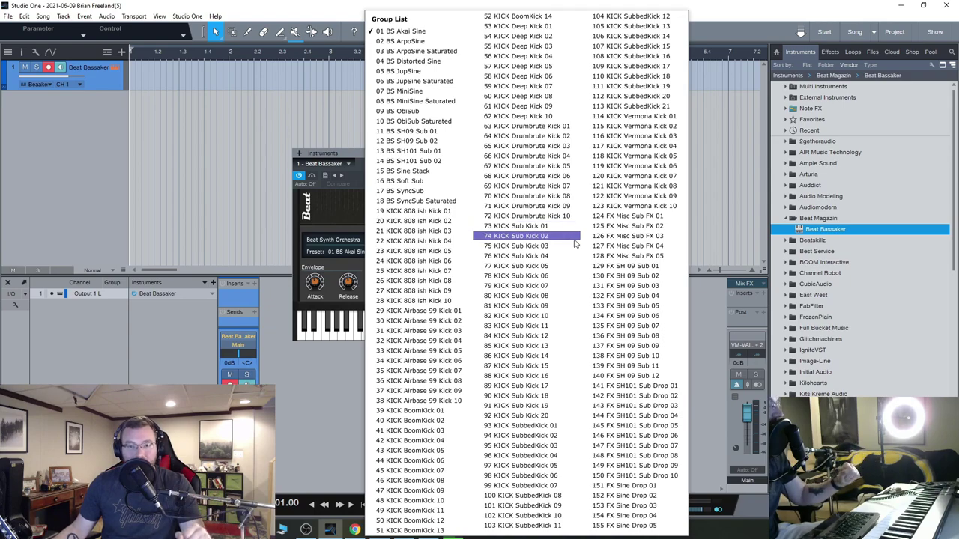
key(Escape)
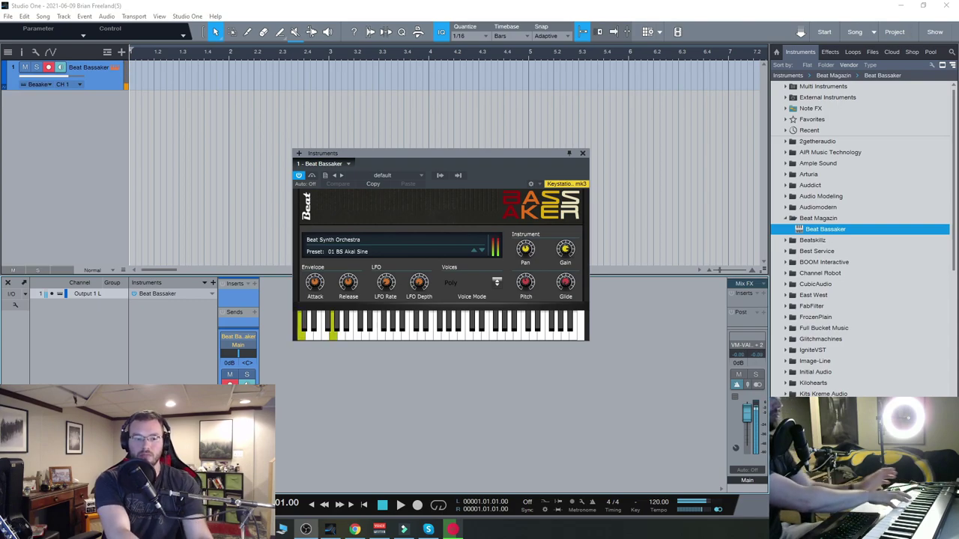
- Audition the Beat Bassaker bass presets, stepping from 02 BS ArpoSine through 15 BS Sine Stack and 16 BS Soft Sub to 18 BS SyncSub Saturated
click(481, 250)
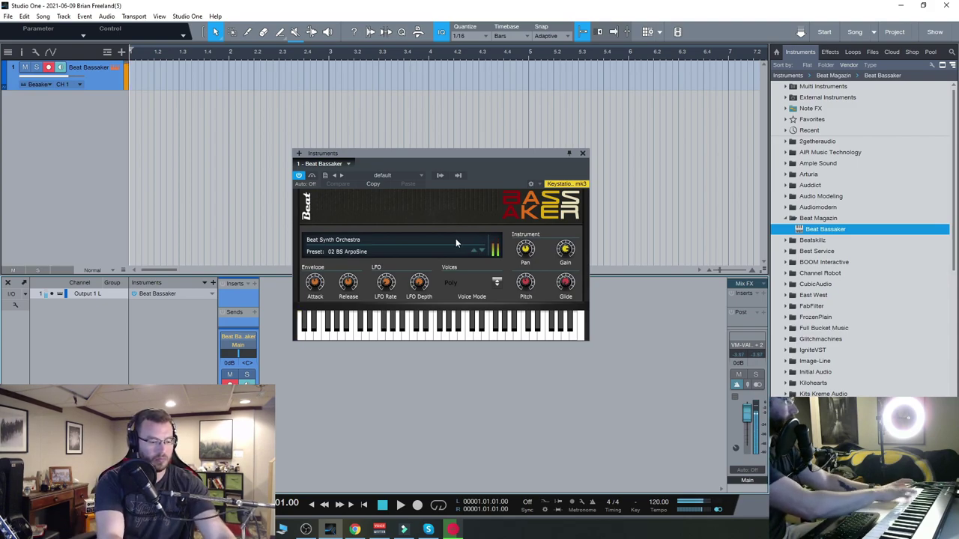
click(480, 253)
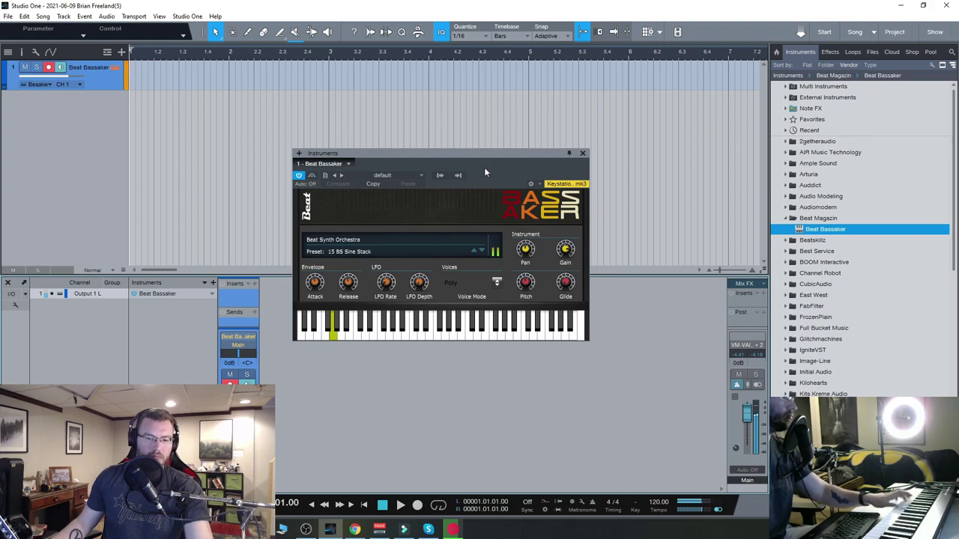
click(482, 253)
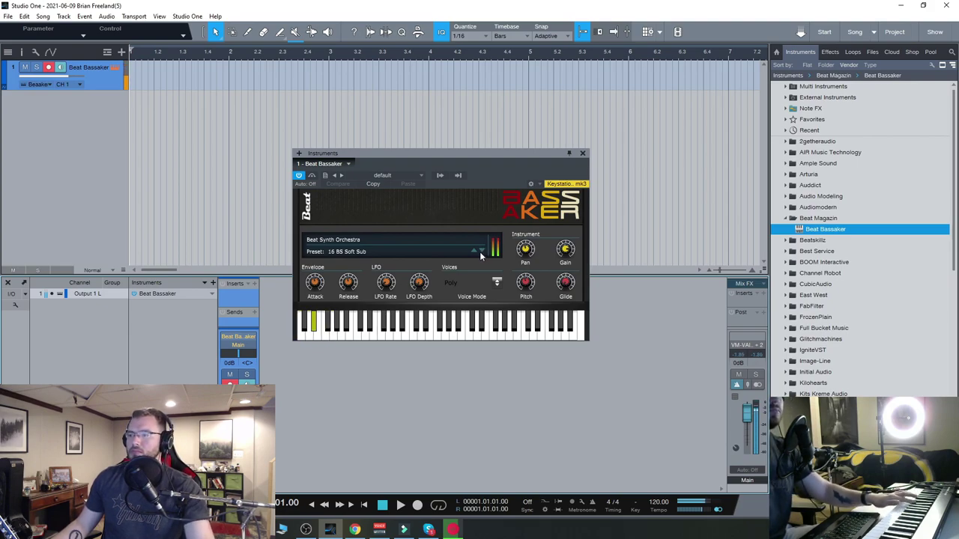
click(480, 248)
click(483, 250)
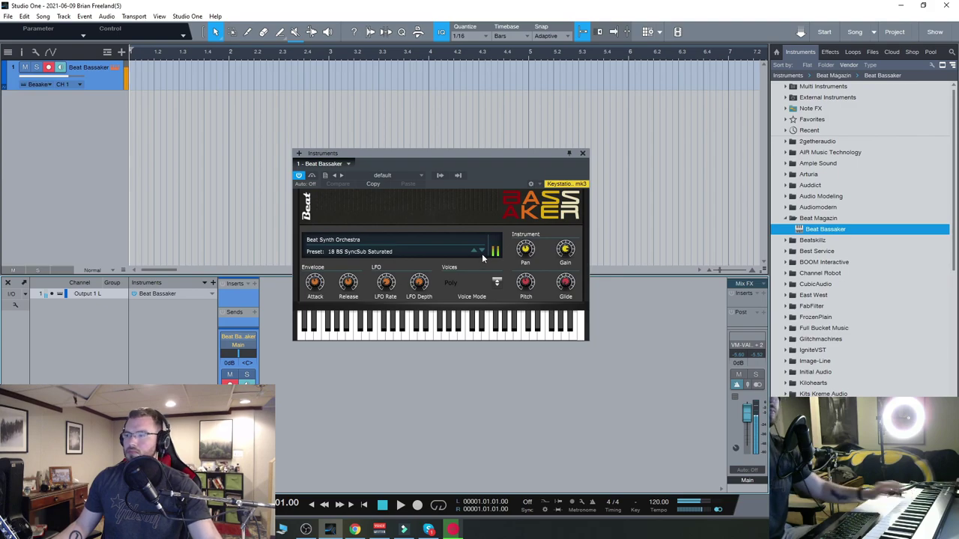
- Audition kick presets 20 KICK 808 ish Kick 02, 22 KICK 808 ish Kick 04, 29 KICK Airbase 99 Kick 01 and 53 KICK Deep Kick 01
click(482, 252)
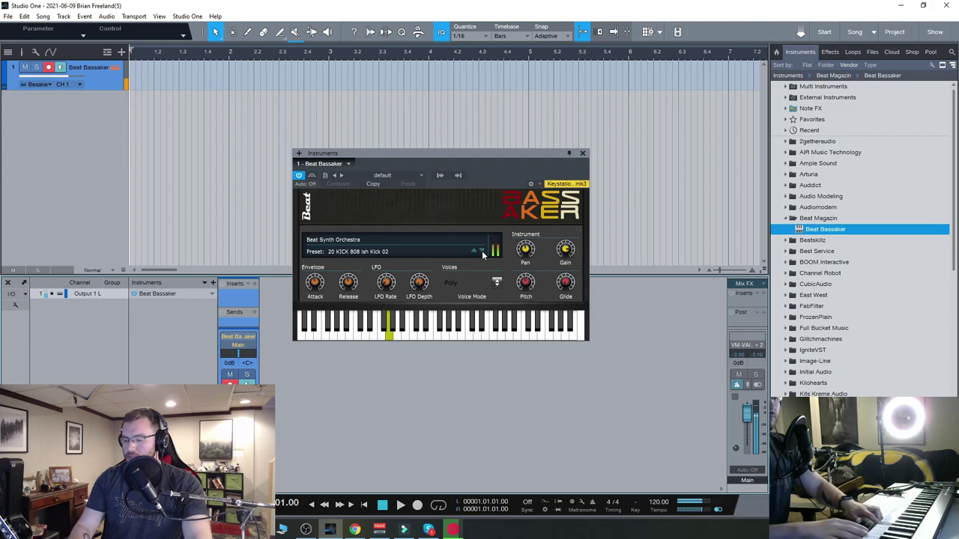
click(482, 251)
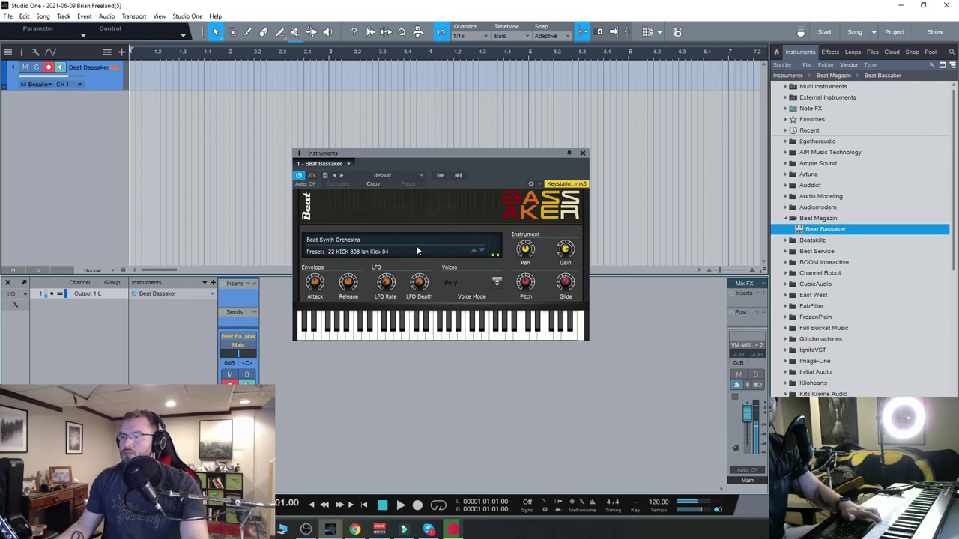
click(392, 254)
click(465, 316)
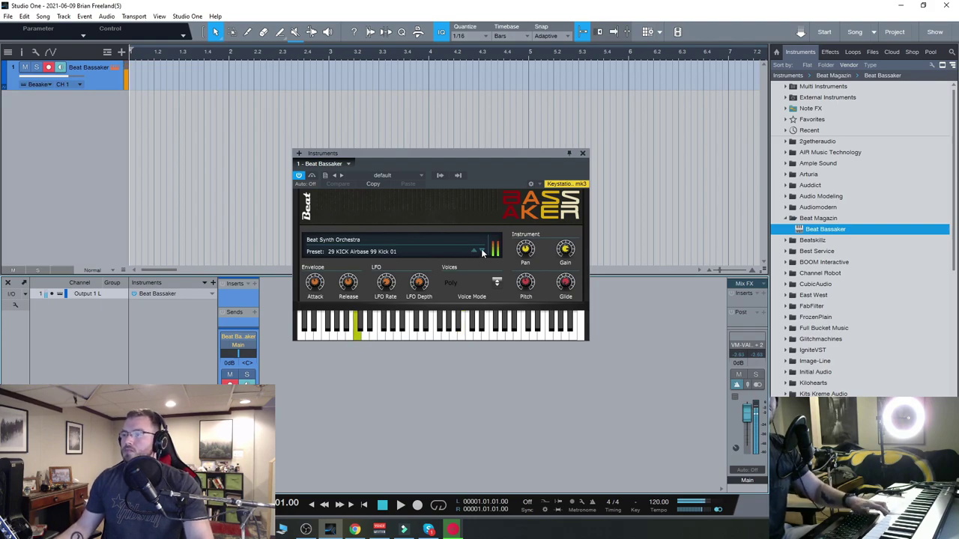
click(398, 252)
click(462, 410)
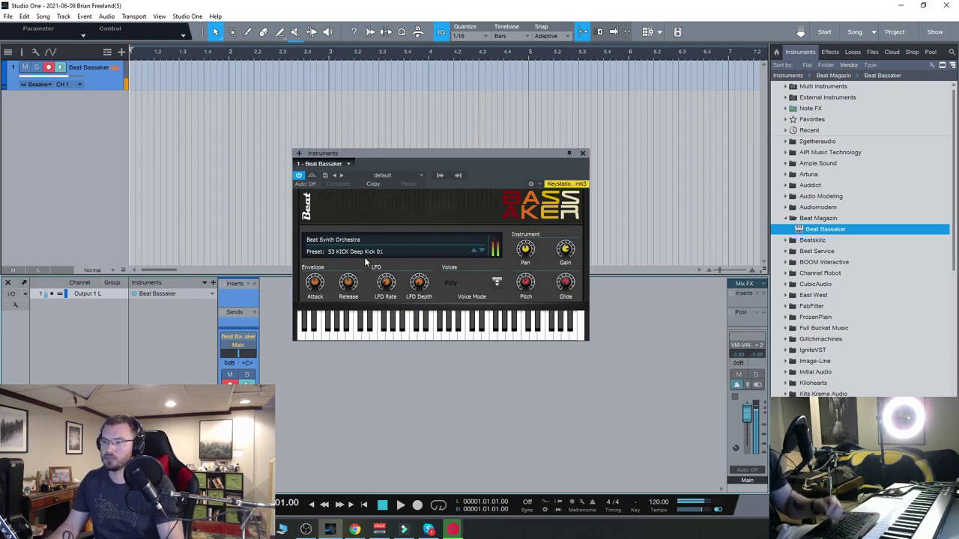
- Audition the Sub Kick presets in sequence from 74 KICK Sub Kick 02 to 77 KICK Sub Kick 05
click(480, 250)
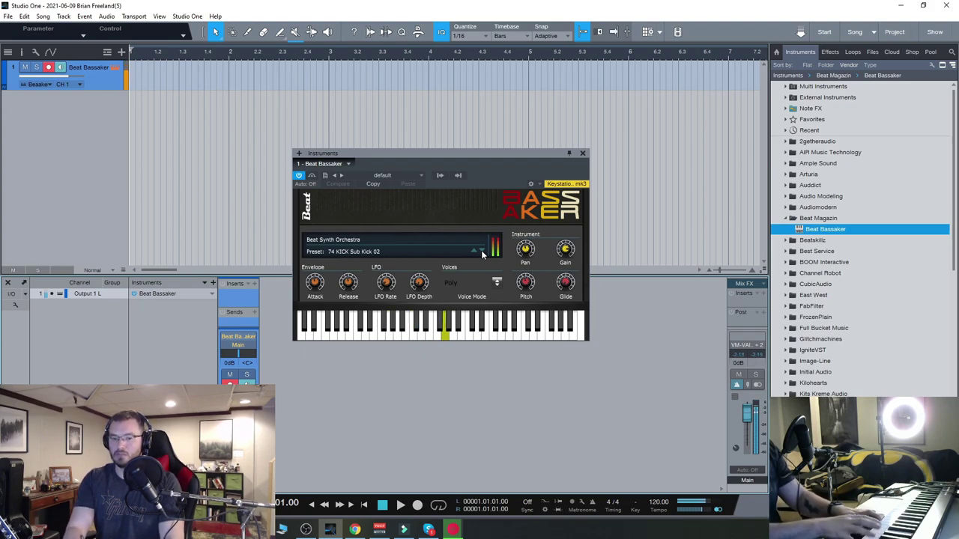
click(481, 250)
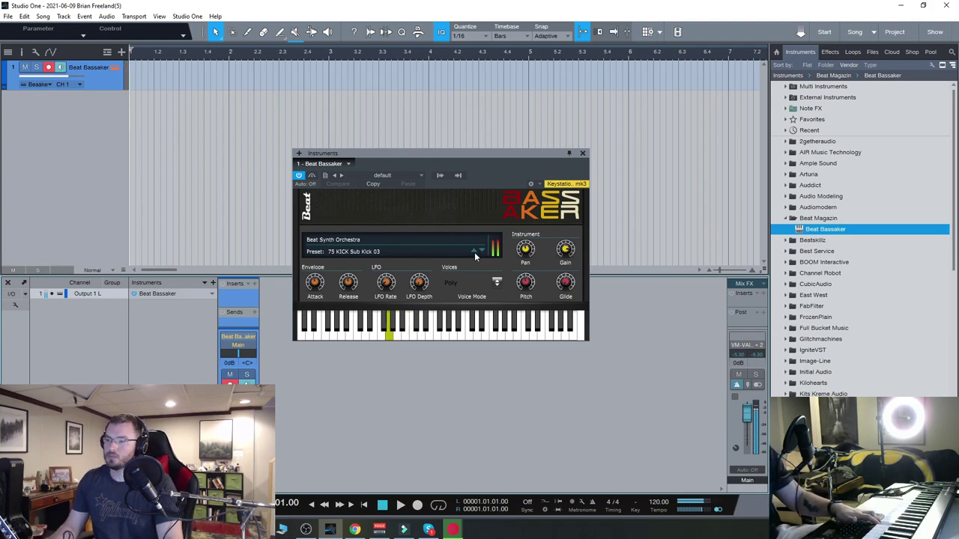
click(482, 250)
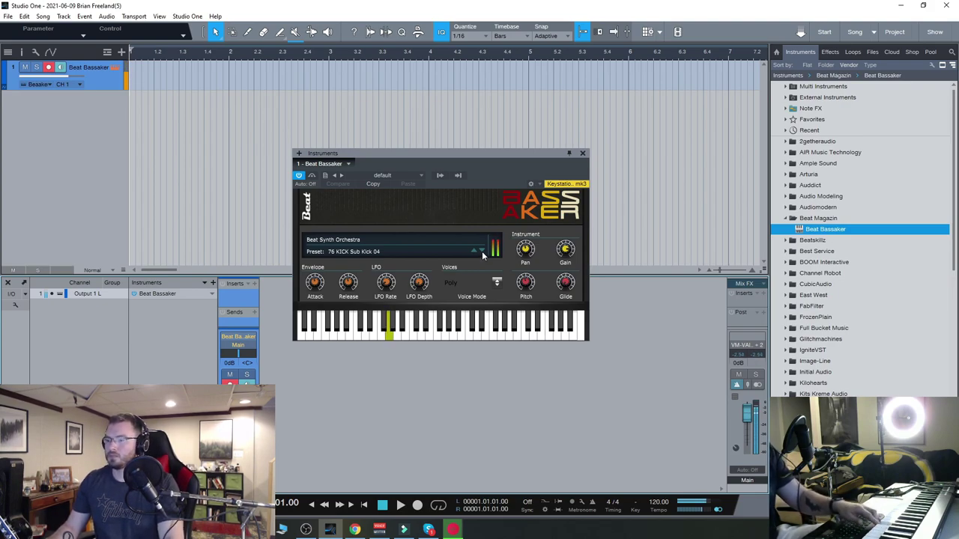
click(481, 251)
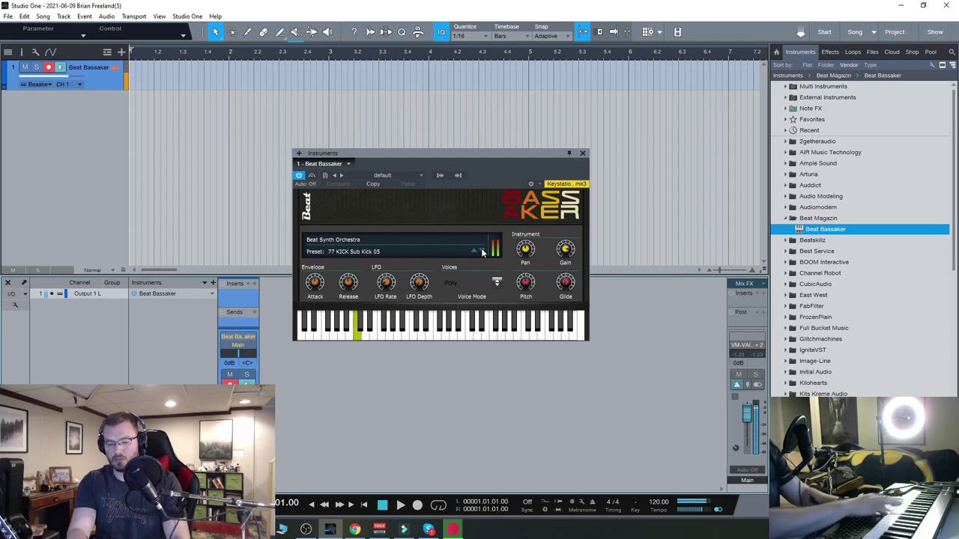
- Audition the SubbedKick presets 94 KICK SubbedKick 02 and 100 KICK SubbedKick 08
click(481, 251)
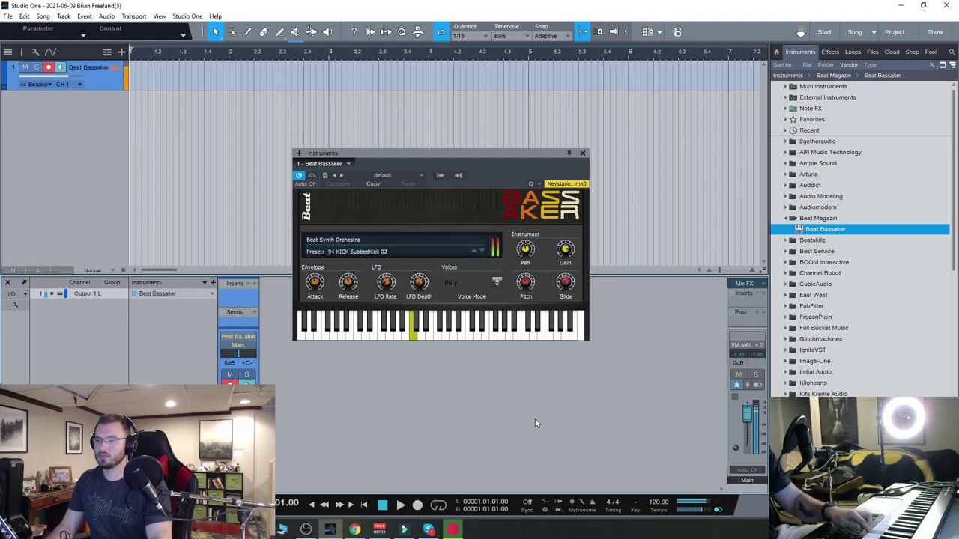
click(481, 251)
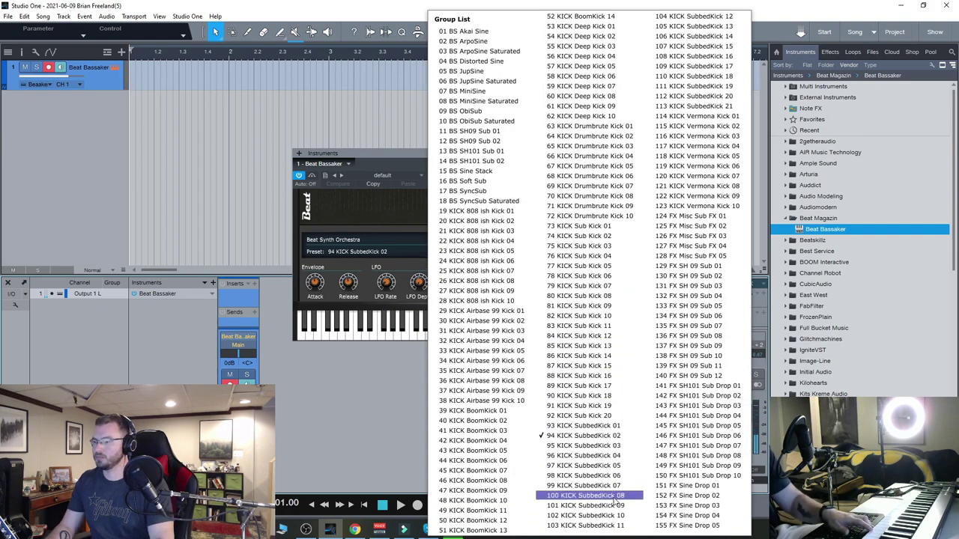
click(589, 497)
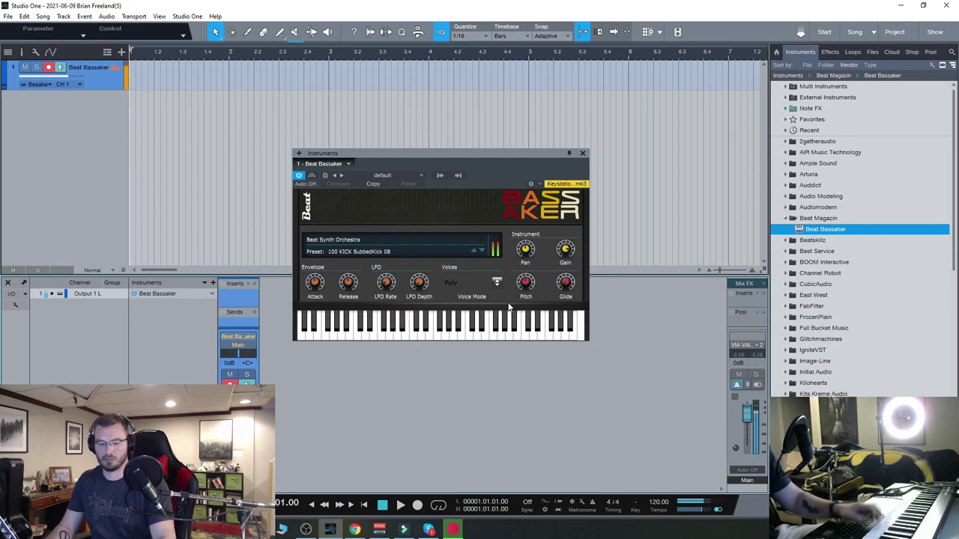
- Load preset 117 KICK Vermona Kick 04 and audition the following ones up to 120 KICK Vermona Kick 07
click(383, 251)
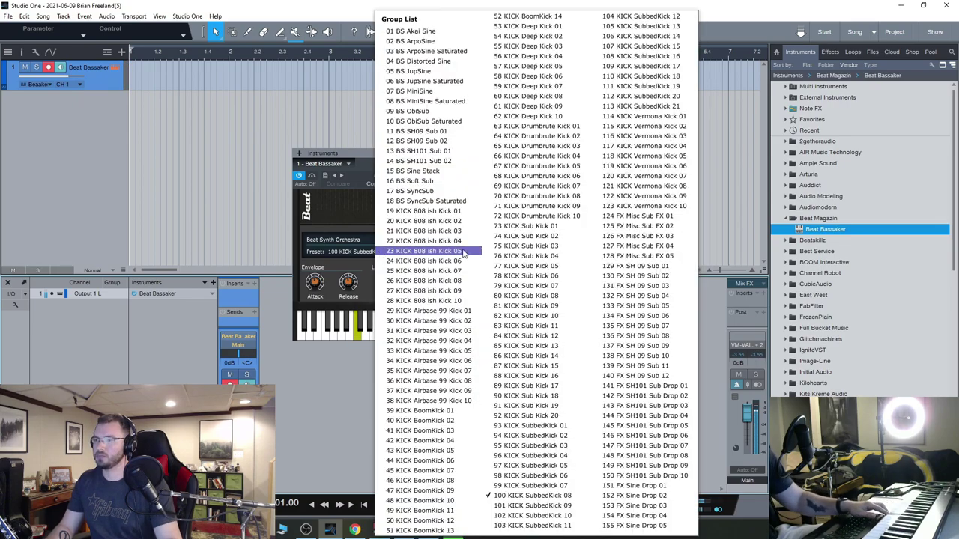
click(662, 149)
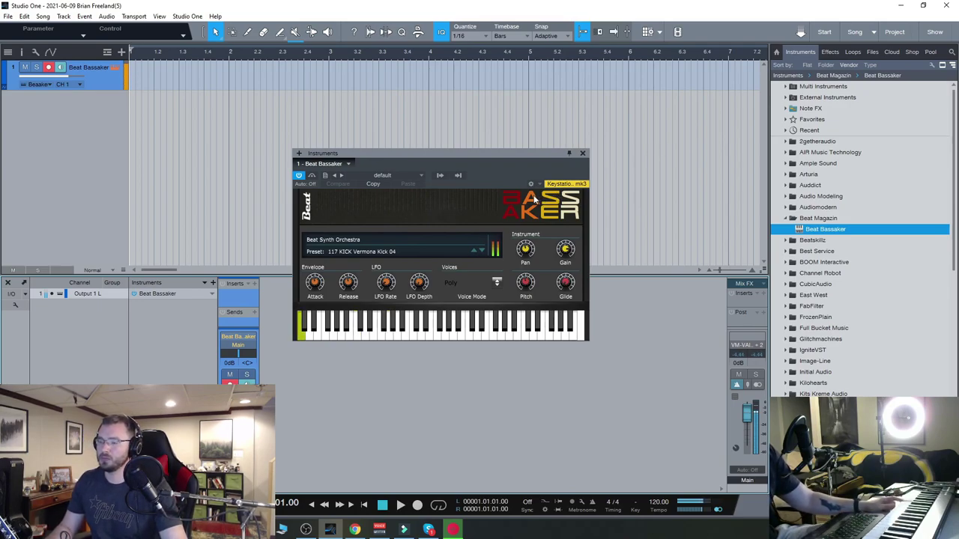
click(482, 250)
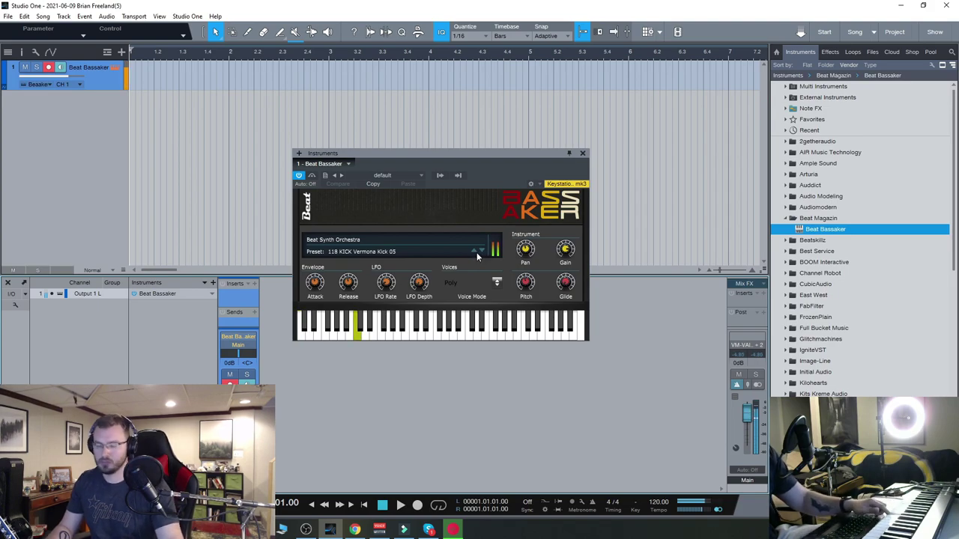
click(481, 252)
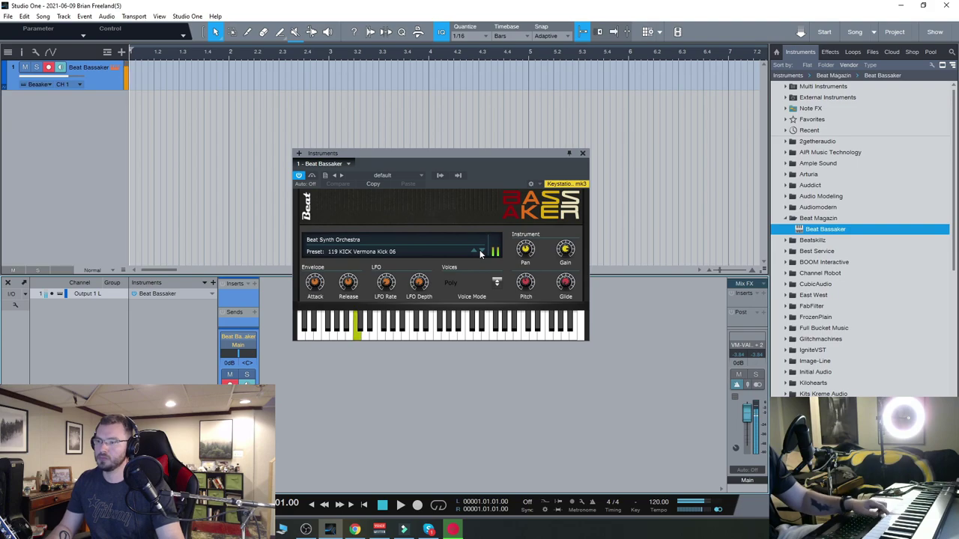
click(480, 251)
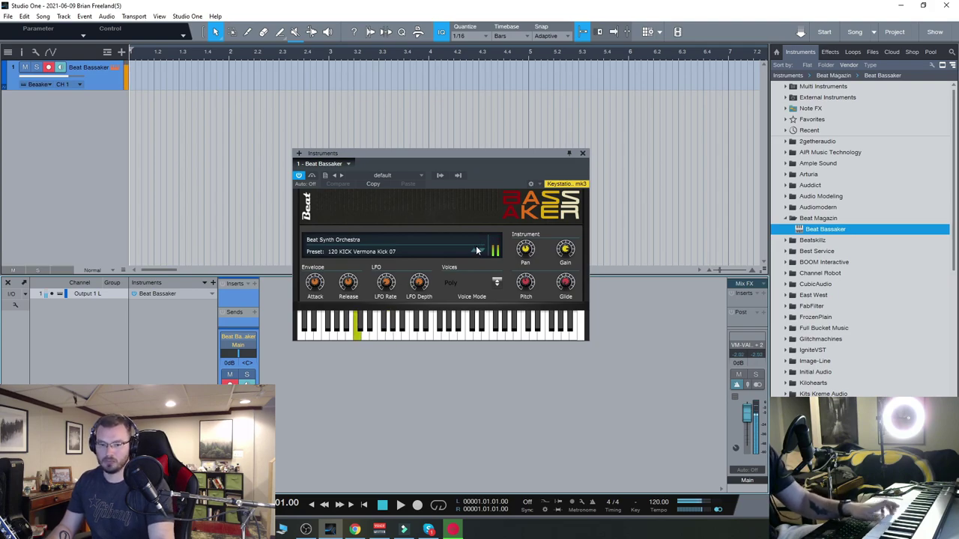
- Load preset 124 FX Misc Sub FX 01 and audition the following ones up to 127 FX Misc Sub FX 04
click(410, 253)
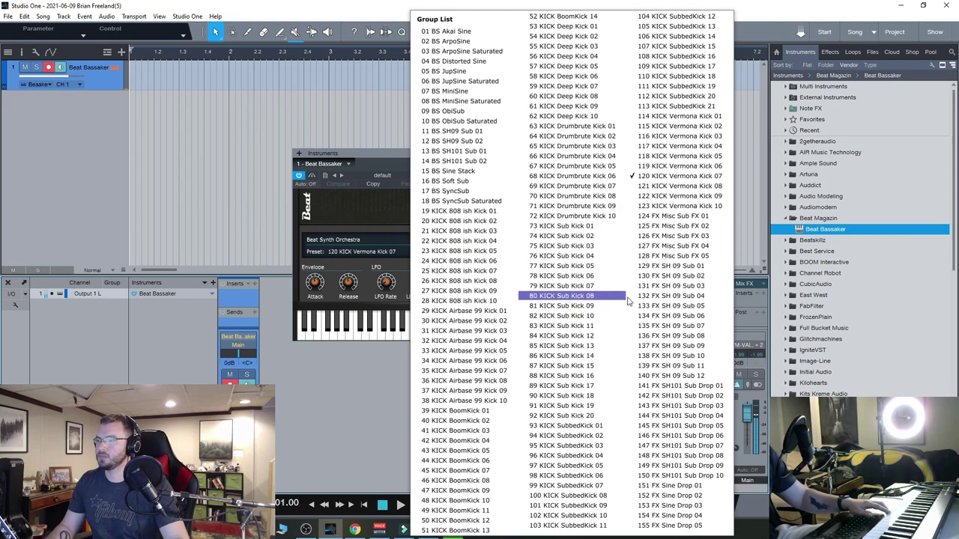
click(683, 216)
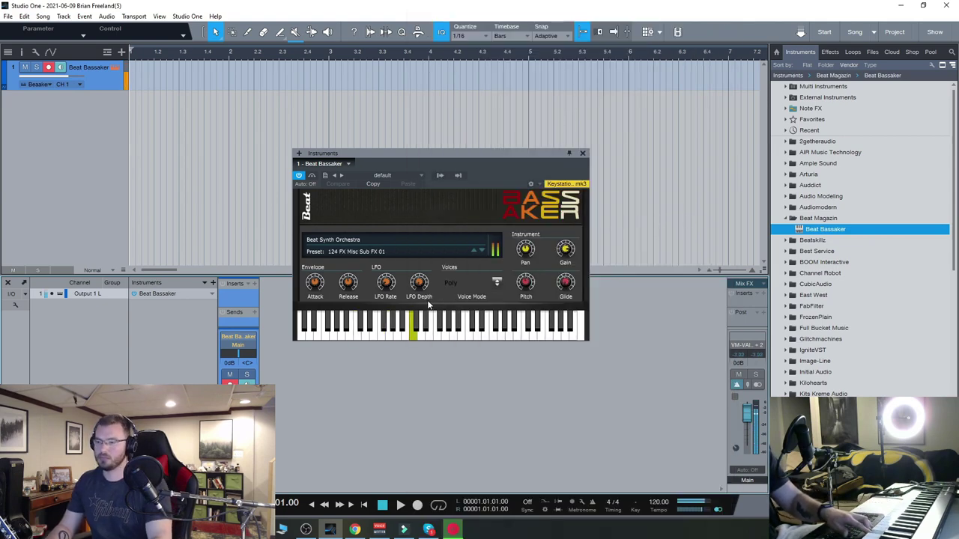
click(483, 251)
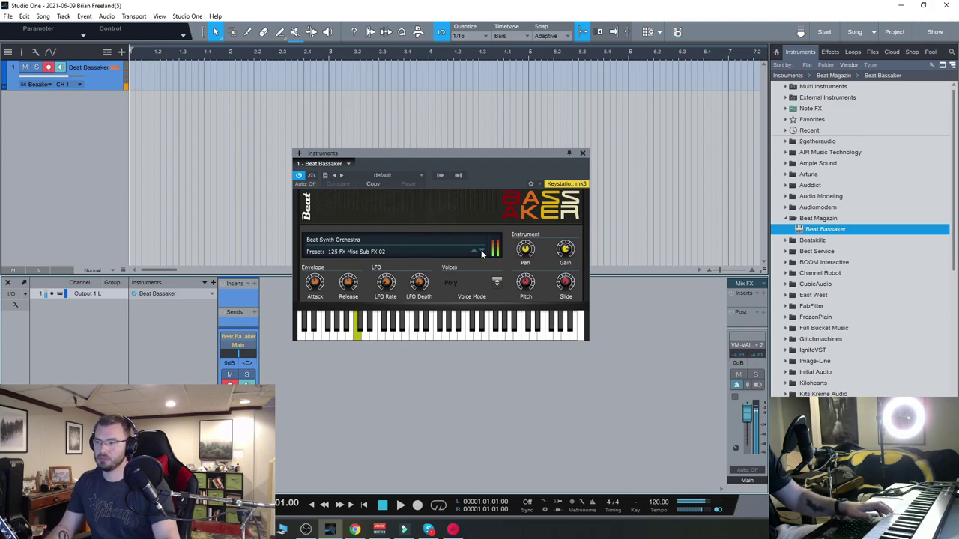
click(482, 251)
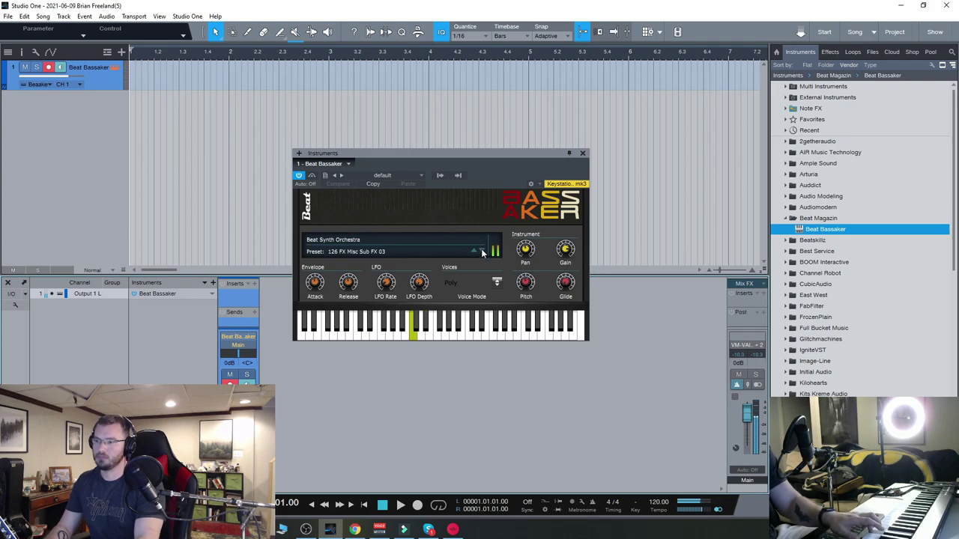
click(481, 250)
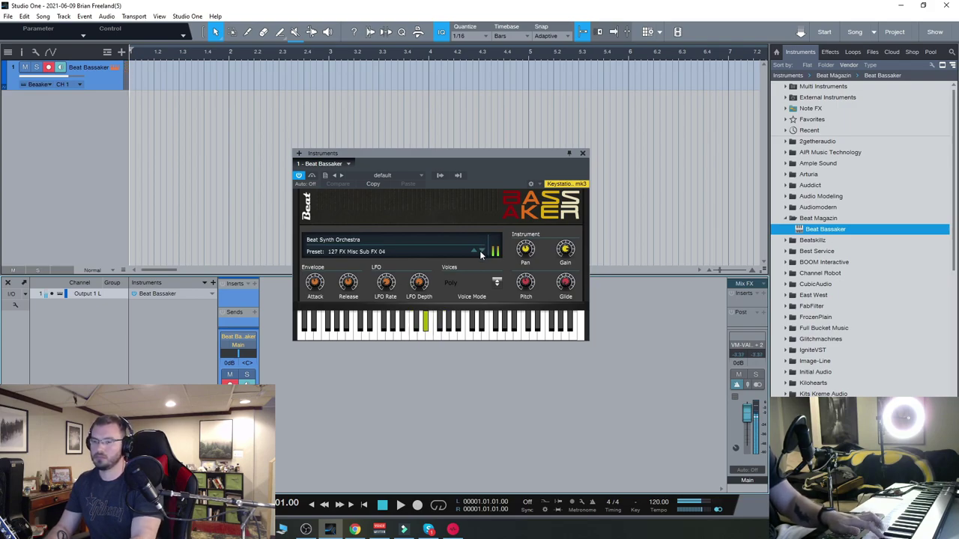
- Audition the drop effect presets 141 FX SH101 Sub Drop 01, 142 FX SH101 Sub Drop 02 and 151 FX Sine Drop 01
click(436, 253)
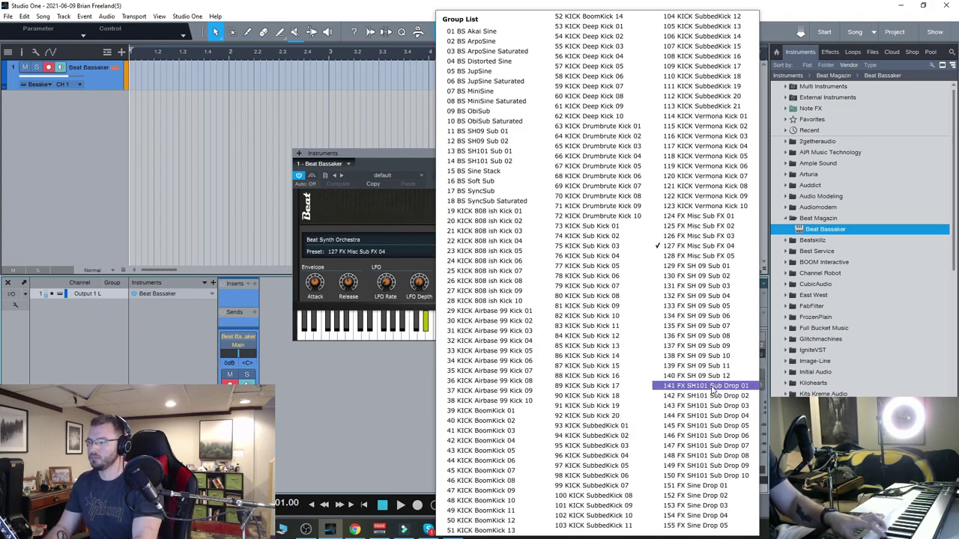
click(712, 386)
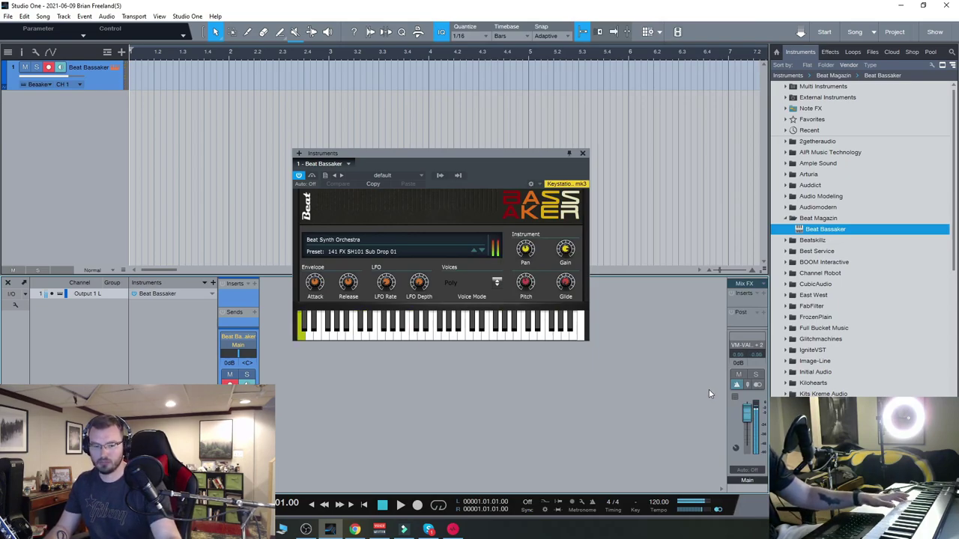
click(482, 251)
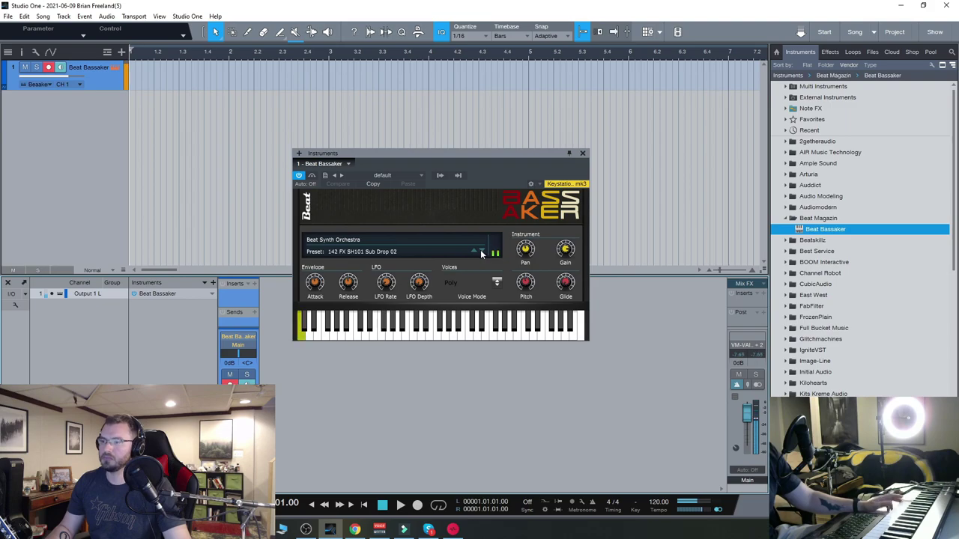
click(384, 252)
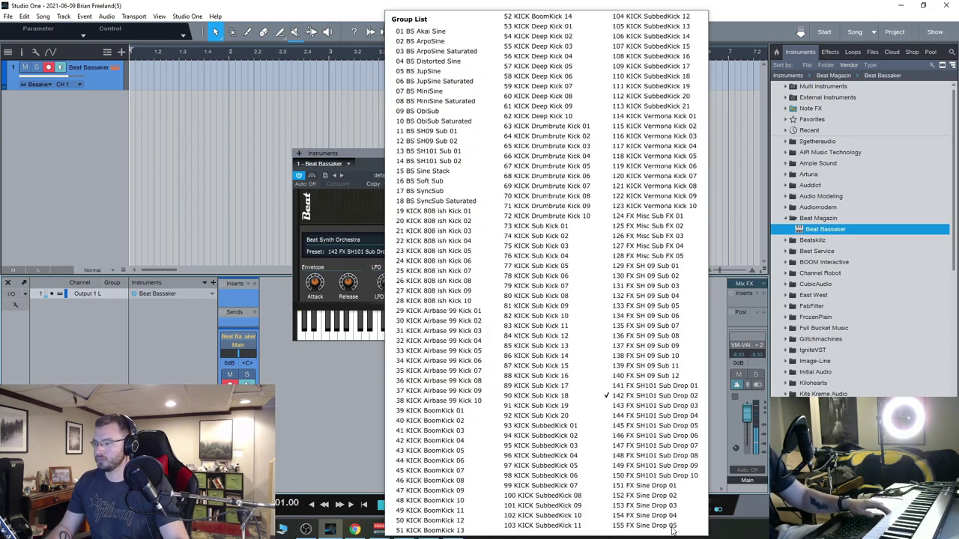
click(663, 495)
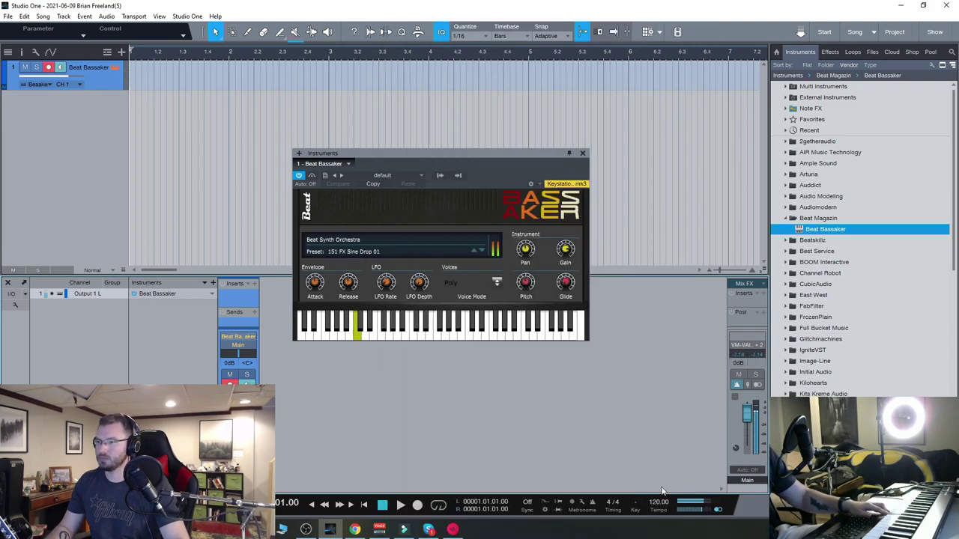